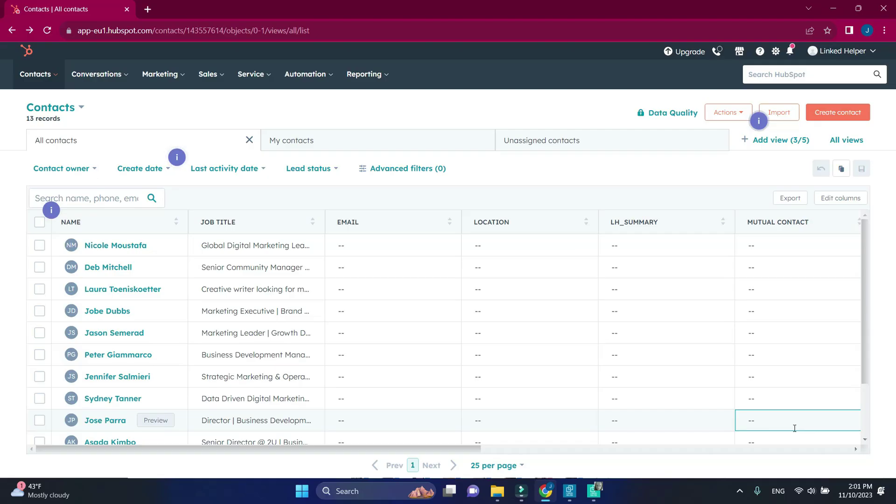
Step: Scroll the HubSpot Contacts table sideways to check the empty email and location columns
{"action": "left_click_drag", "start_coordinate": [469, 451], "coordinate": [357, 477]}
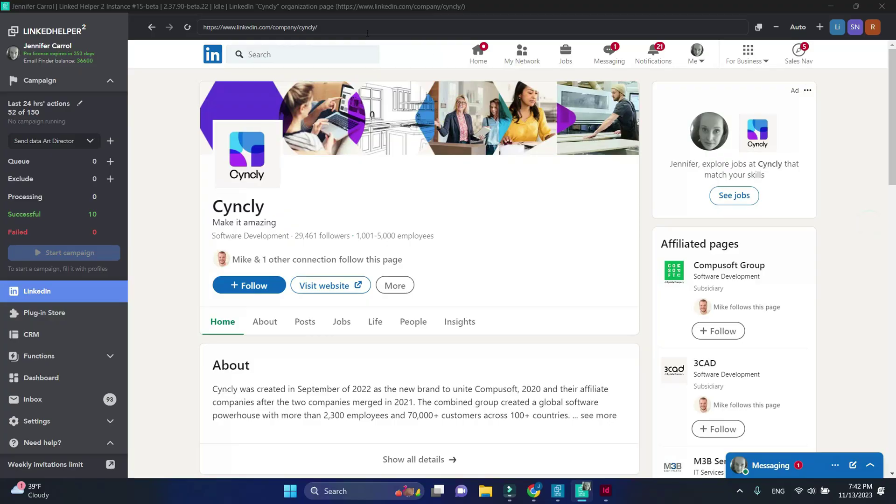
Step: Search LinkedIn people for 'Brand ambassador' filtered to 3rd+ connections so the results get collected
{"action": "left_click", "coordinate": [342, 50]}
{"action": "type", "text": "Brand ambassador"}
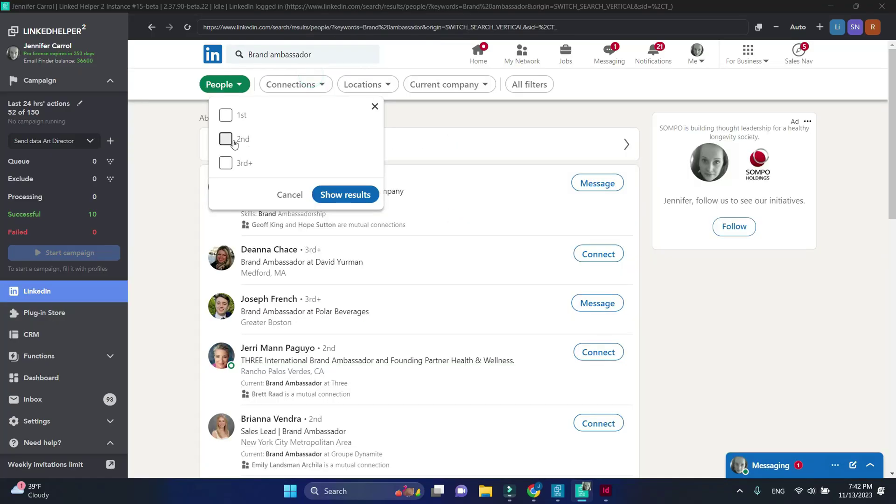
{"action": "left_click", "coordinate": [226, 163]}
{"action": "left_click", "coordinate": [339, 192]}
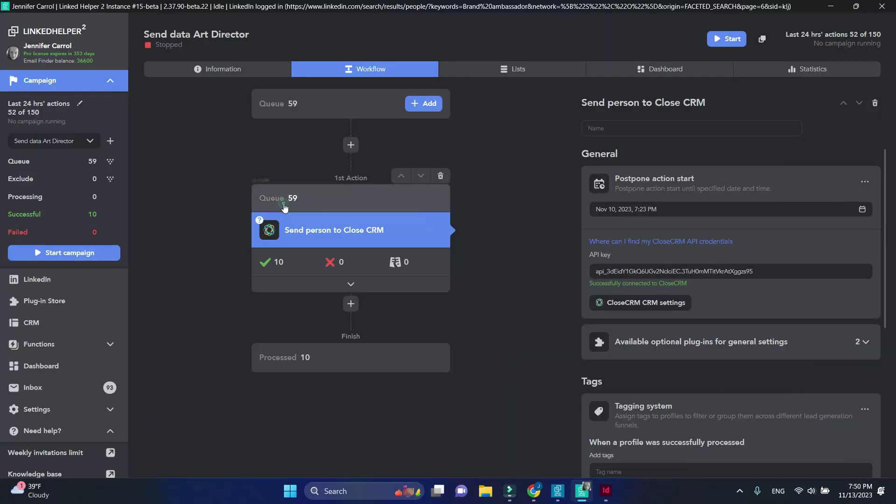
Step: Open the 59-profile queue and browse one queued person's collected profile details
{"action": "left_click", "coordinate": [281, 201]}
{"action": "left_click", "coordinate": [243, 133]}
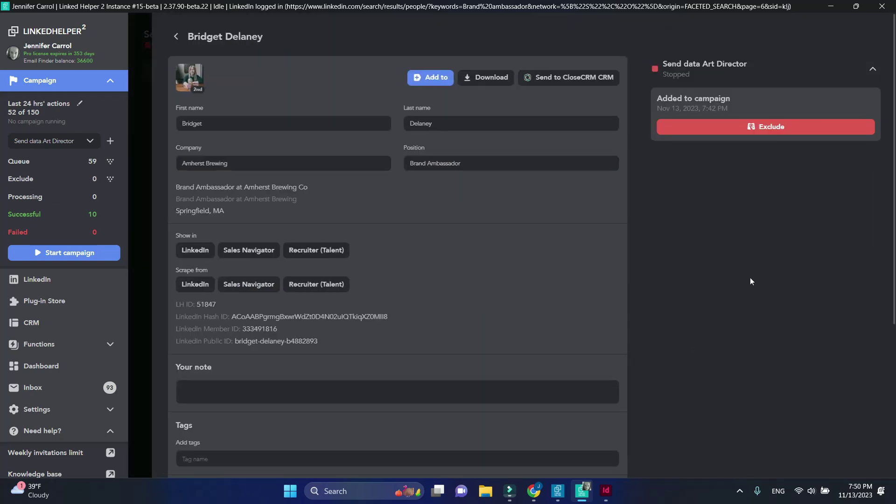
{"action": "scroll", "coordinate": [750, 282], "scroll_direction": "down", "scroll_amount": 5}
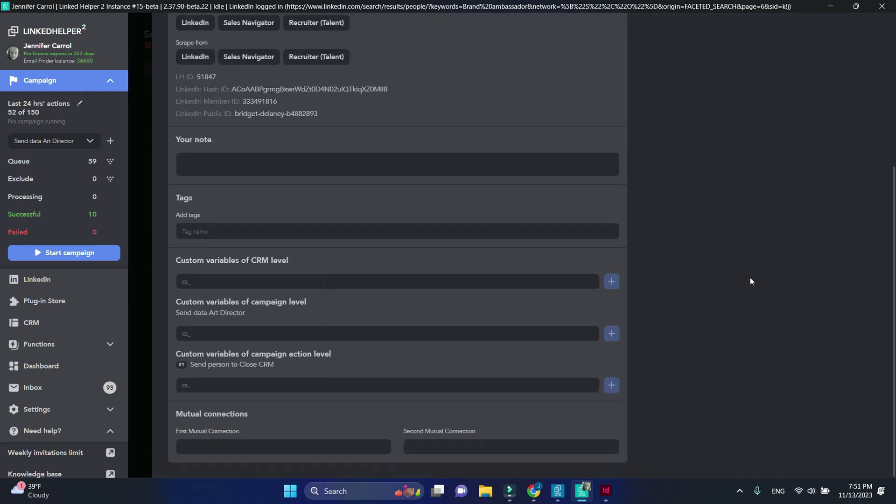
{"action": "scroll", "coordinate": [750, 282], "scroll_direction": "up", "scroll_amount": 5}
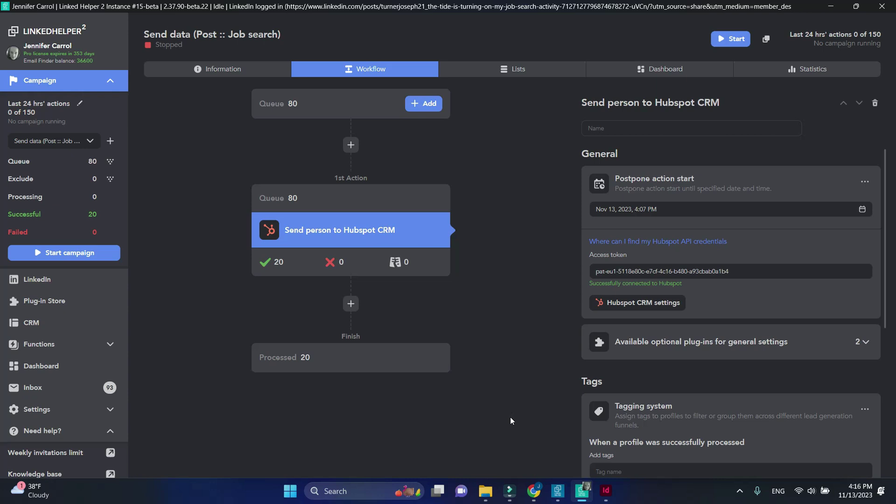
Step: Add a Visit and extract profiles action first, with Extract current organizations enabled
{"action": "left_click", "coordinate": [352, 146]}
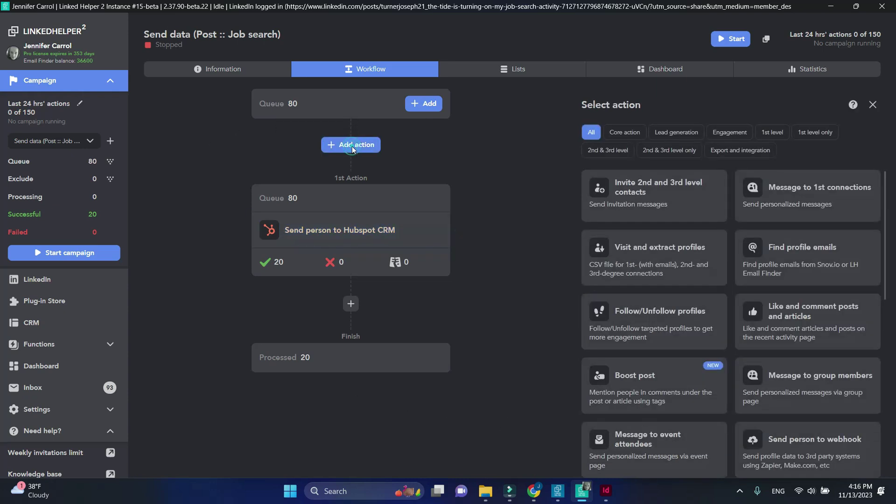
{"action": "mouse_move", "coordinate": [691, 281]}
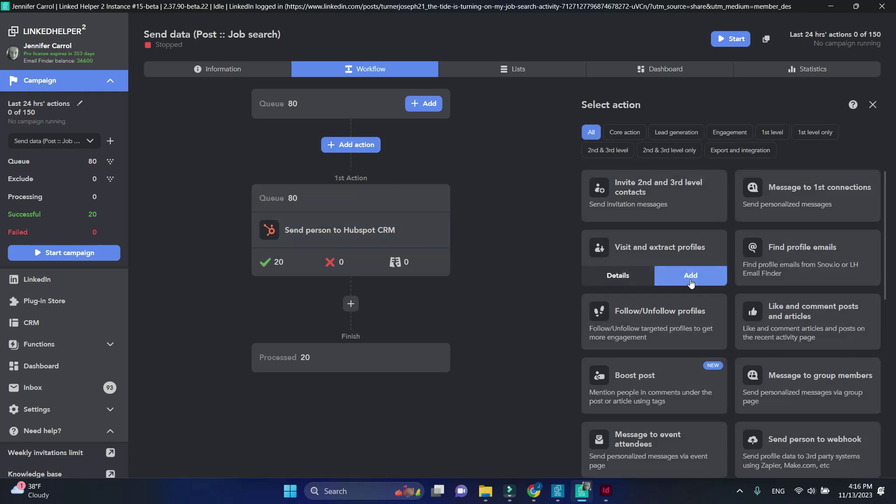
{"action": "left_click", "coordinate": [691, 282]}
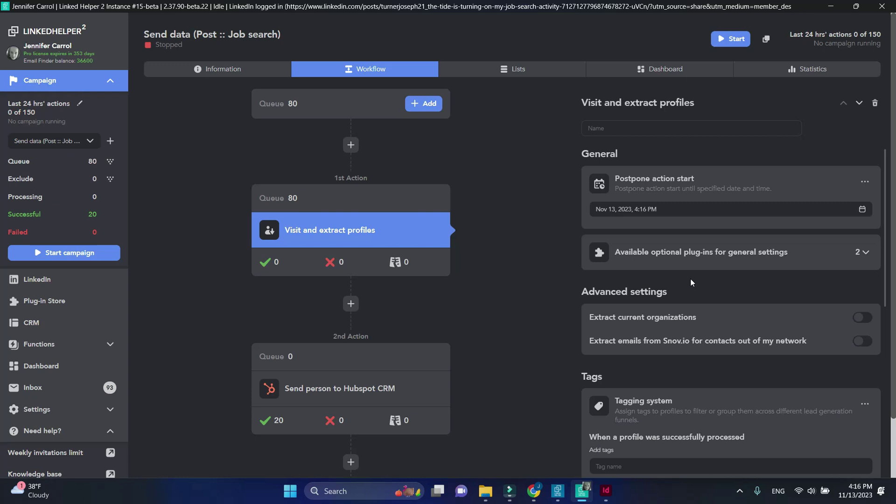
{"action": "left_click", "coordinate": [862, 317]}
Step: Insert Find profile emails as the second action, before the HubSpot step
{"action": "left_click", "coordinate": [358, 306]}
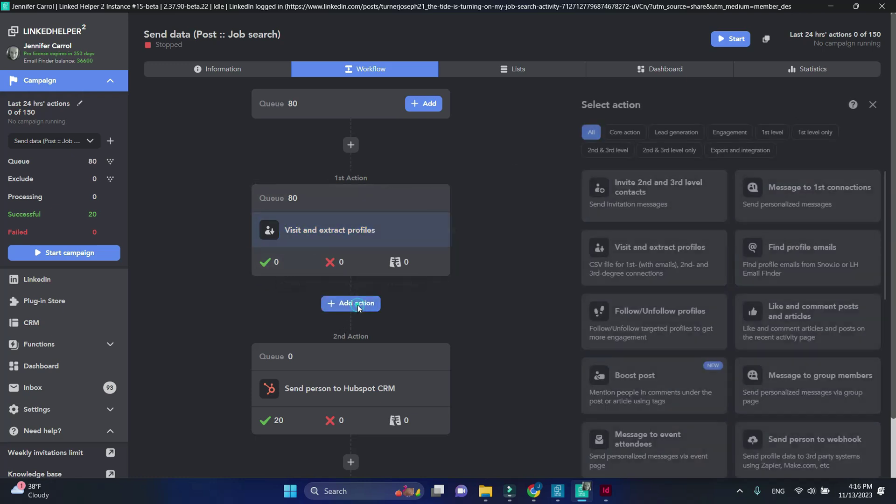
{"action": "mouse_move", "coordinate": [830, 283]}
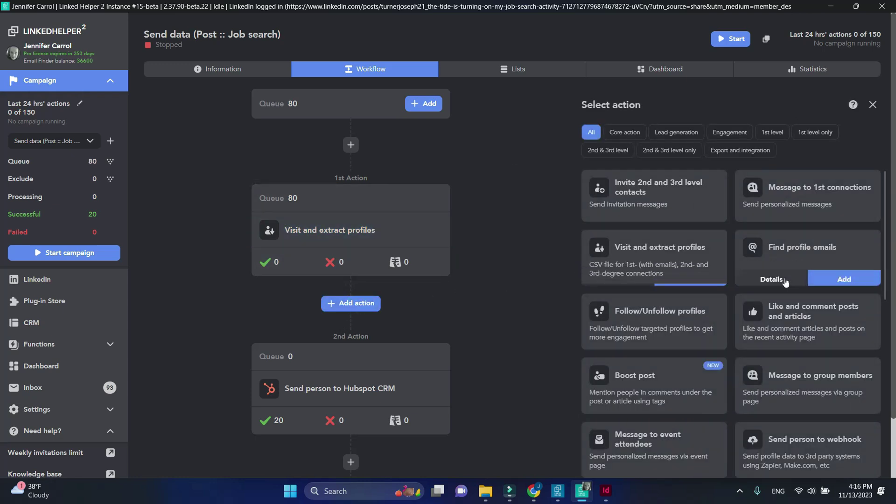
{"action": "left_click", "coordinate": [830, 277]}
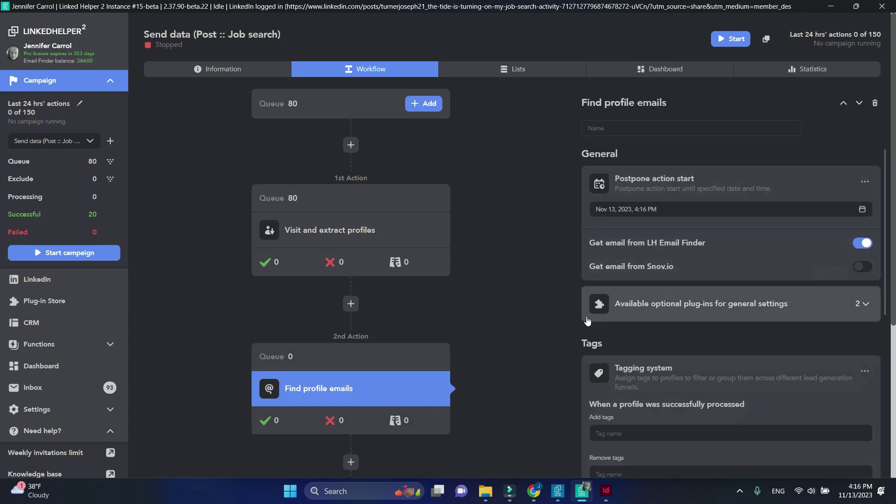
{"action": "scroll", "coordinate": [551, 357], "scroll_direction": "down", "scroll_amount": 2}
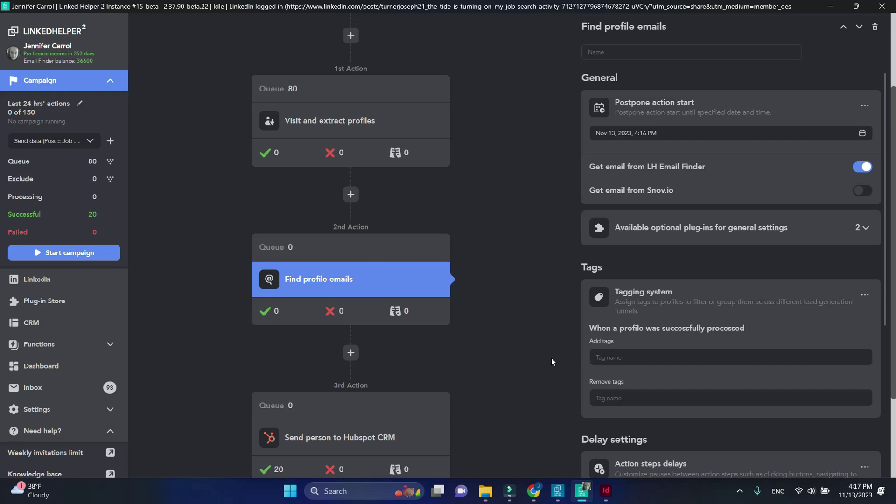
{"action": "scroll", "coordinate": [551, 358], "scroll_direction": "down", "scroll_amount": 3}
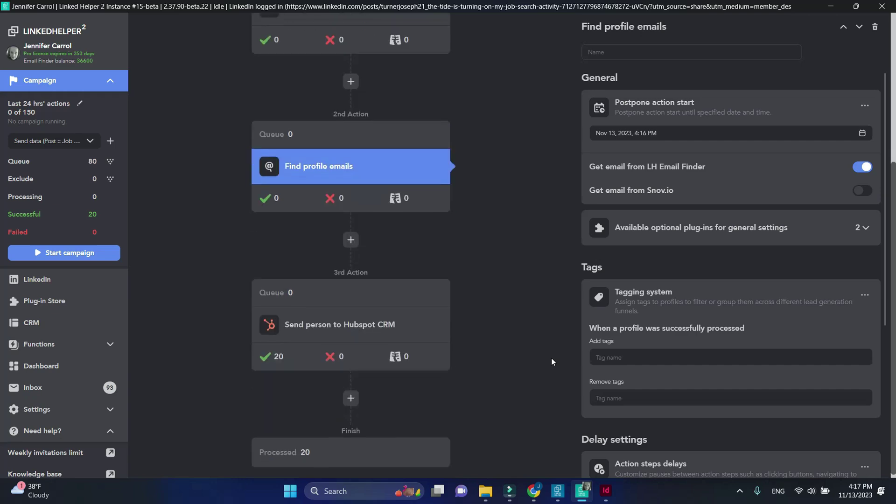
Step: Add all 20 profiles sent to HubSpot back to the Send data (Post :: Job search) list
{"action": "left_click", "coordinate": [262, 351]}
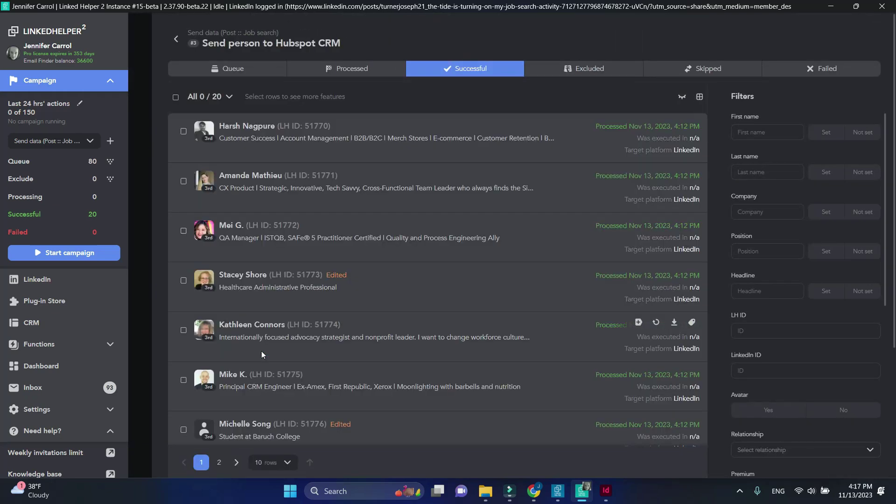
{"action": "left_click", "coordinate": [175, 98]}
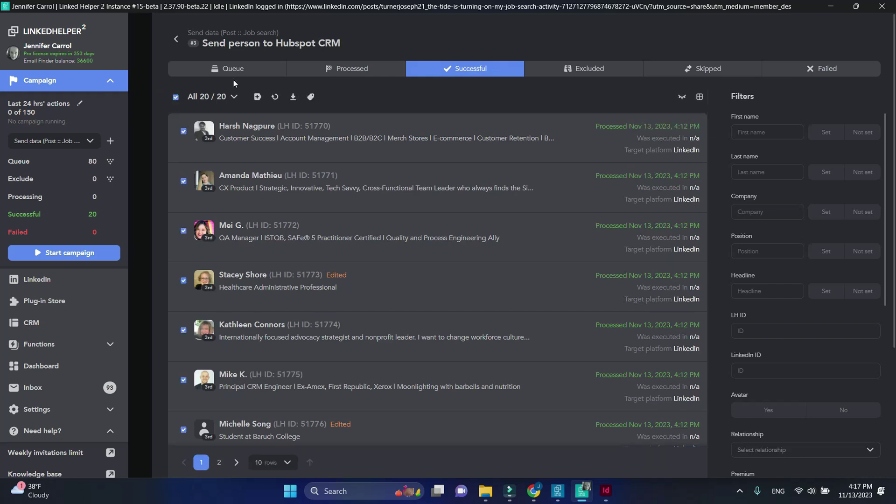
{"action": "left_click", "coordinate": [257, 97]}
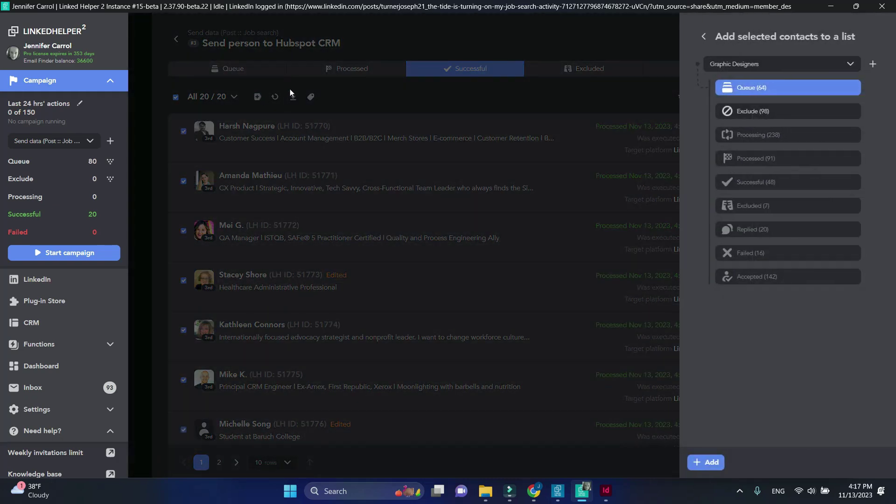
{"action": "left_click", "coordinate": [854, 63]}
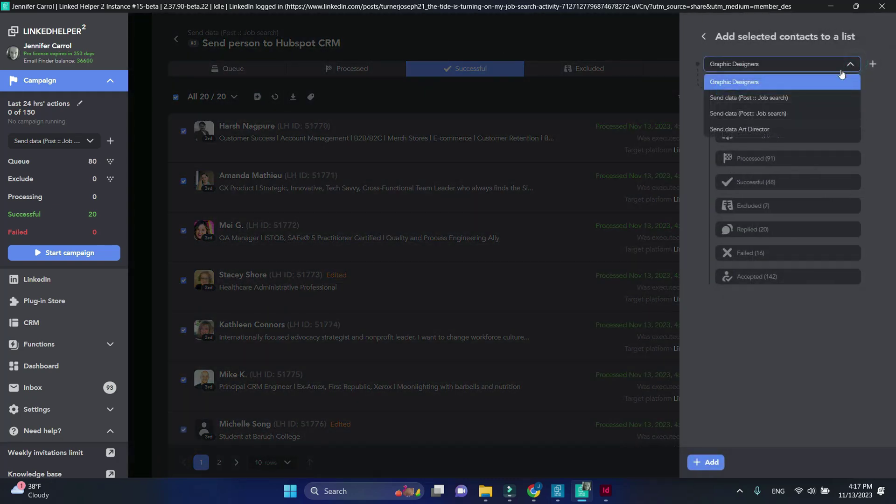
{"action": "left_click", "coordinate": [808, 99]}
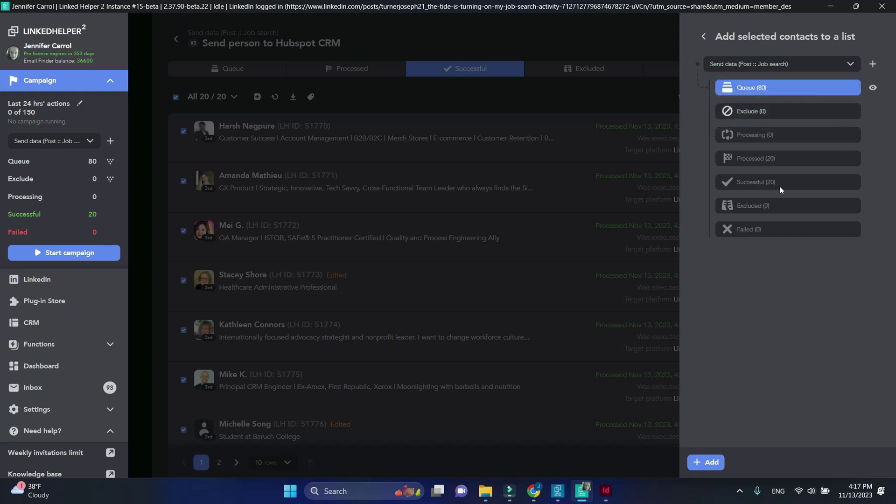
{"action": "left_click", "coordinate": [705, 462]}
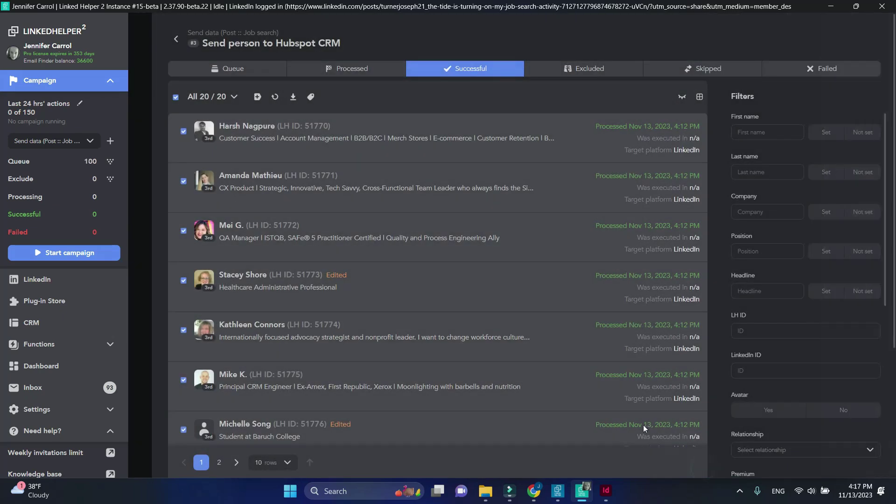
Step: Return to the workflow and start the campaign on the 100 queued profiles
{"action": "left_click", "coordinate": [175, 41]}
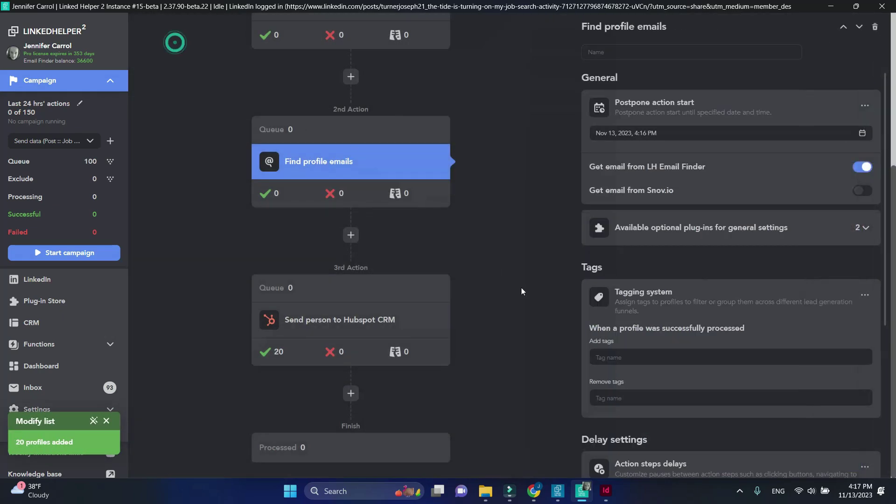
{"action": "scroll", "coordinate": [548, 310], "scroll_direction": "up", "scroll_amount": 2}
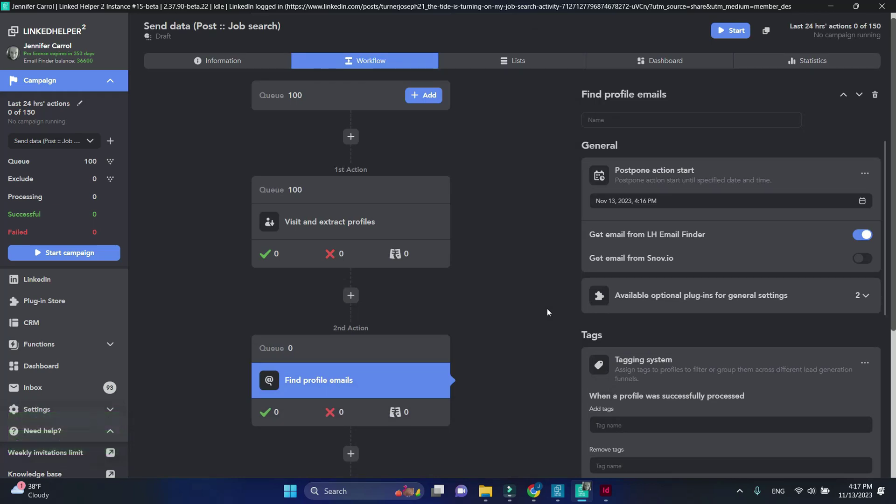
{"action": "left_click", "coordinate": [114, 253]}
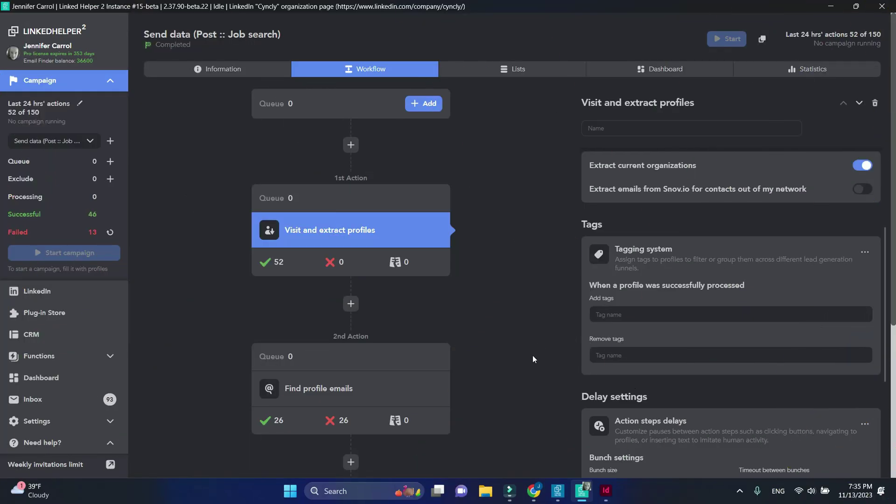
Step: Scroll through the 43 HubSpot contacts to check their filled-in emails and details
{"action": "scroll", "coordinate": [533, 354], "scroll_direction": "down", "scroll_amount": 5}
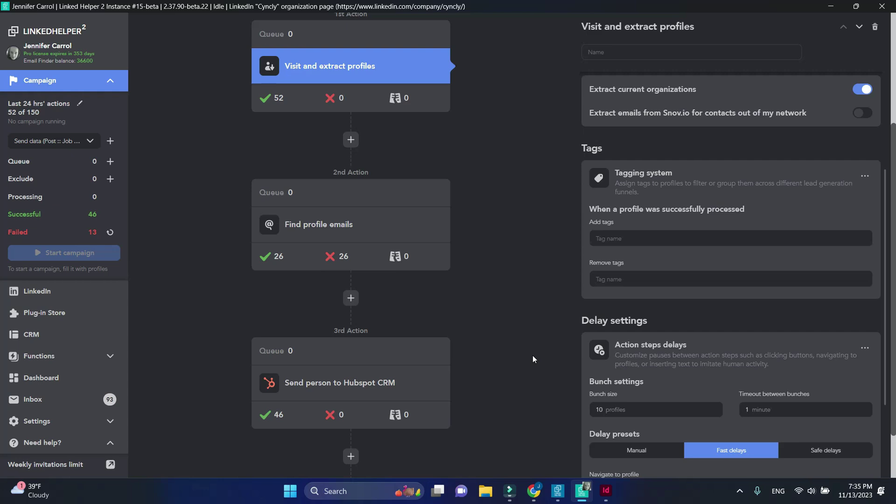
Step: Move all 26 profiles with no email found on to the next action, confirming with Yes
{"action": "left_click", "coordinate": [341, 258]}
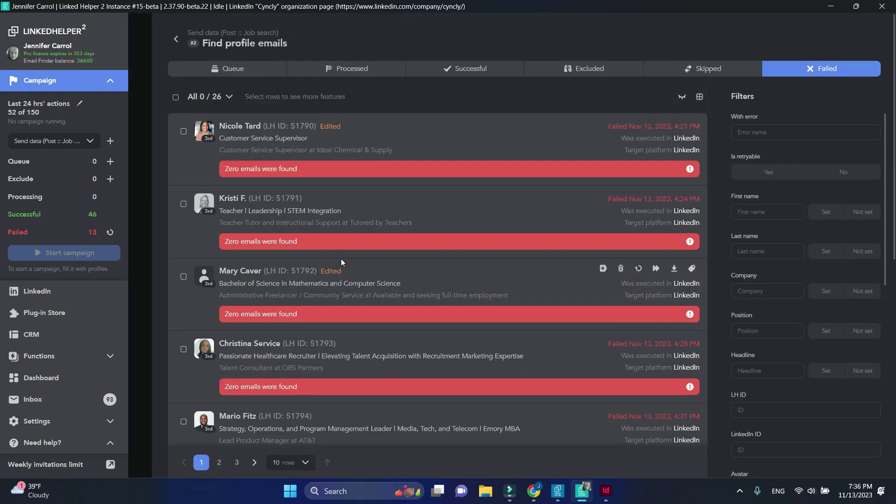
{"action": "left_click", "coordinate": [176, 97]}
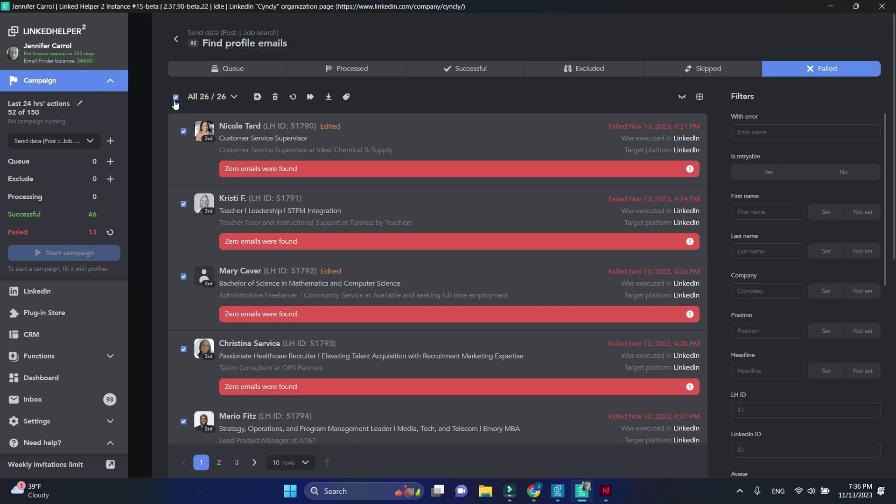
{"action": "left_click", "coordinate": [310, 98]}
{"action": "left_click", "coordinate": [515, 297]}
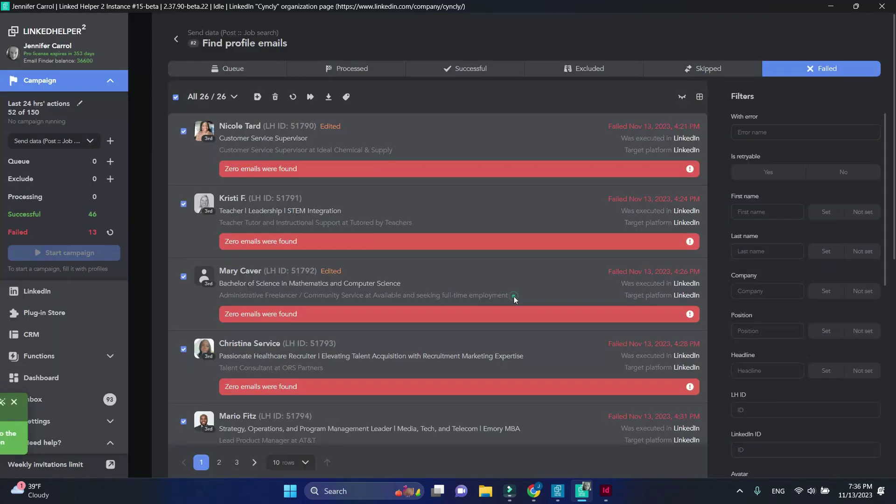
Step: Return to the campaign workflow and start the campaign again
{"action": "left_click", "coordinate": [177, 38]}
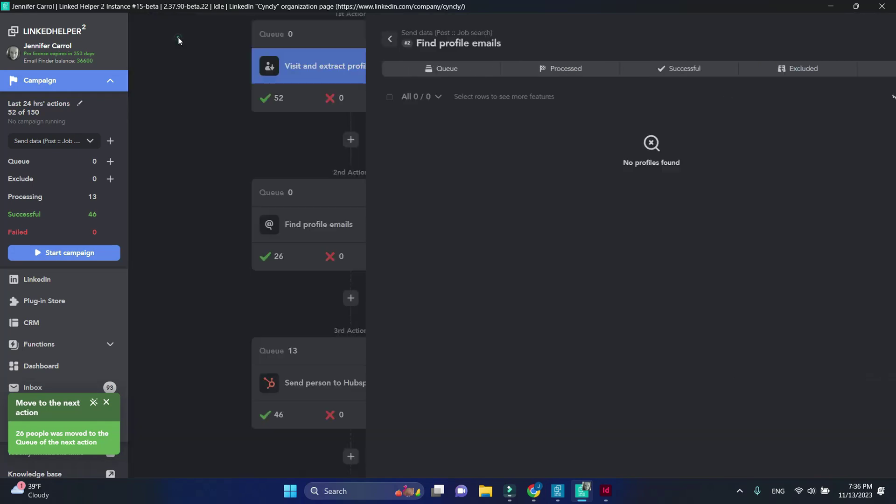
{"action": "scroll", "coordinate": [497, 319], "scroll_direction": "down", "scroll_amount": 2}
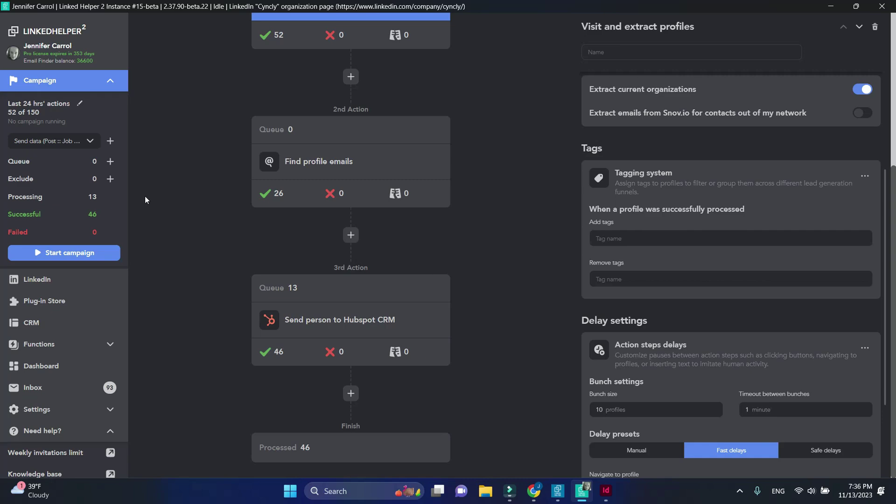
{"action": "left_click", "coordinate": [60, 253]}
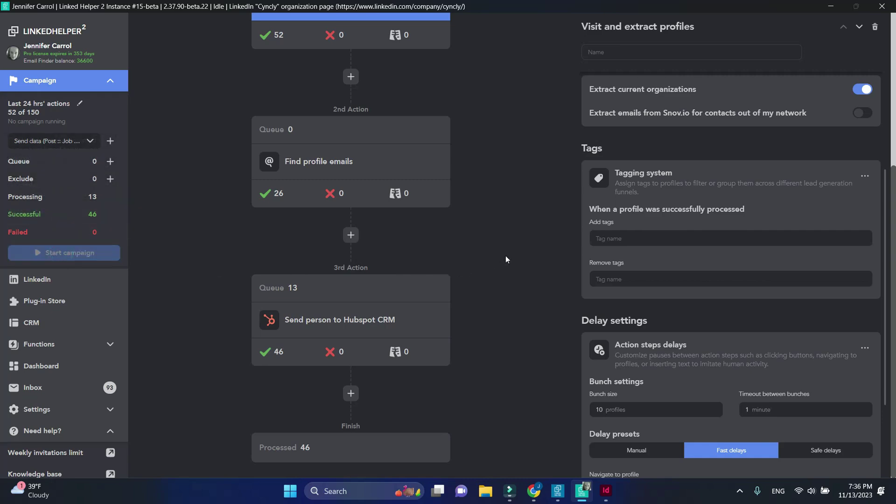